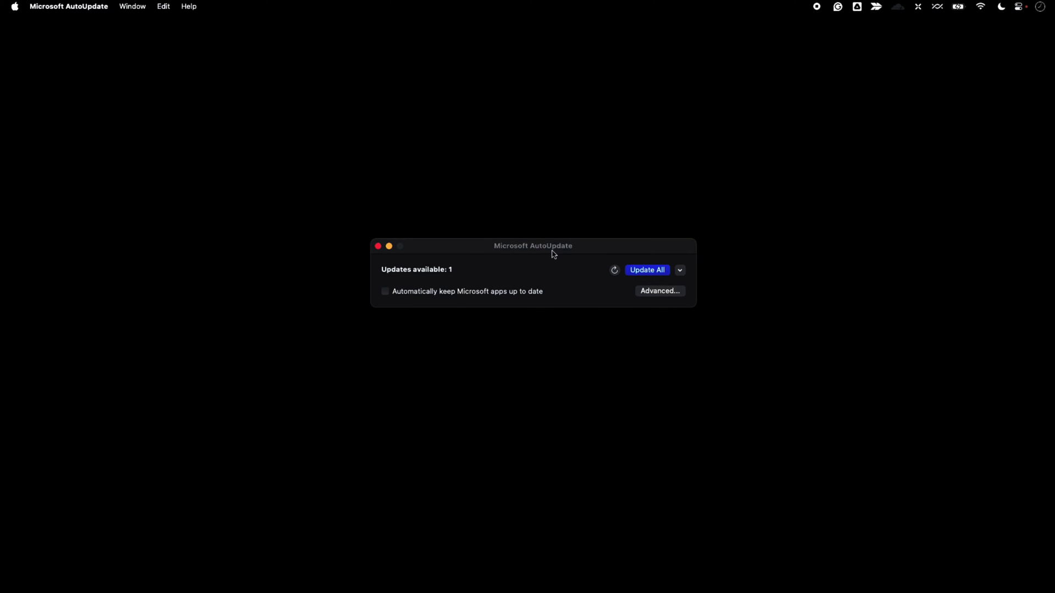
# - Move the Microsoft AutoUpdate window slightly lower and quit Microsoft AutoUpdate
pyautogui.moveTo(555, 252); pyautogui.dragTo(551, 287)
pyautogui.moveTo(486, 568)
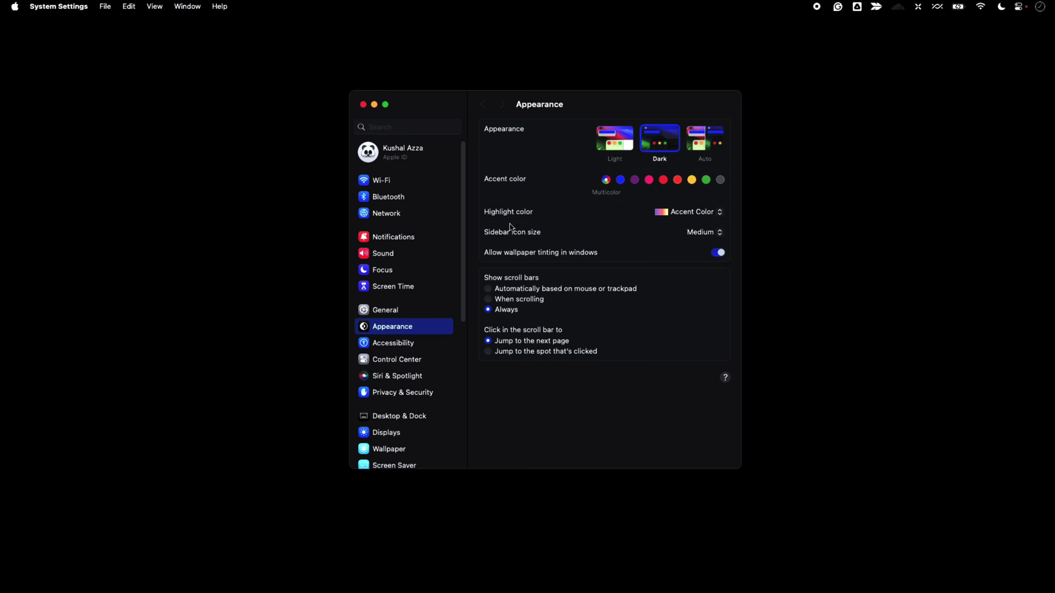
# - Go to General > Login Items and scroll to the Allow in the Background list
pyautogui.click(396, 316)
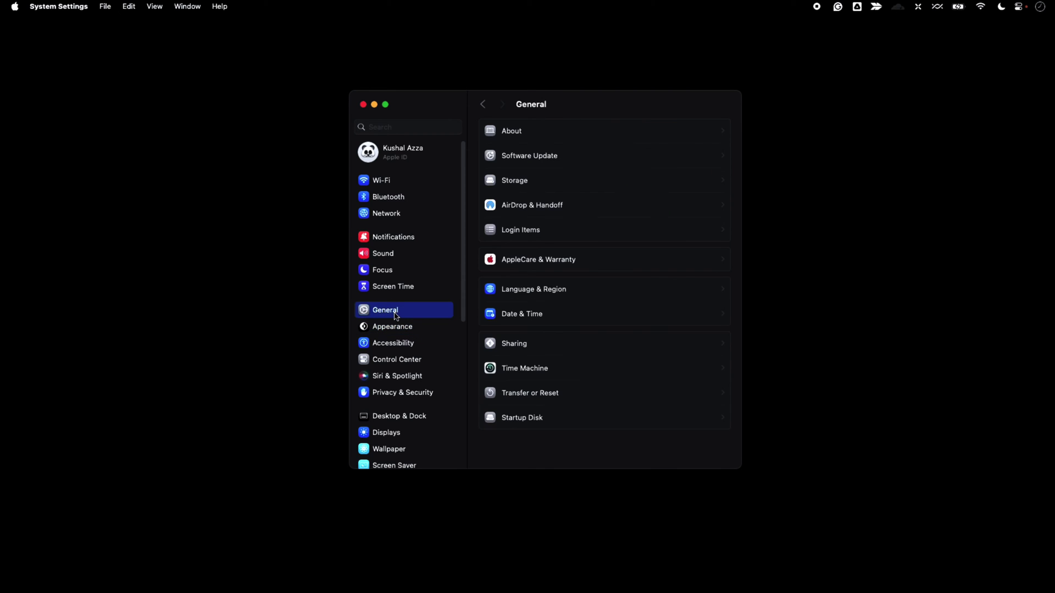
pyautogui.click(564, 232)
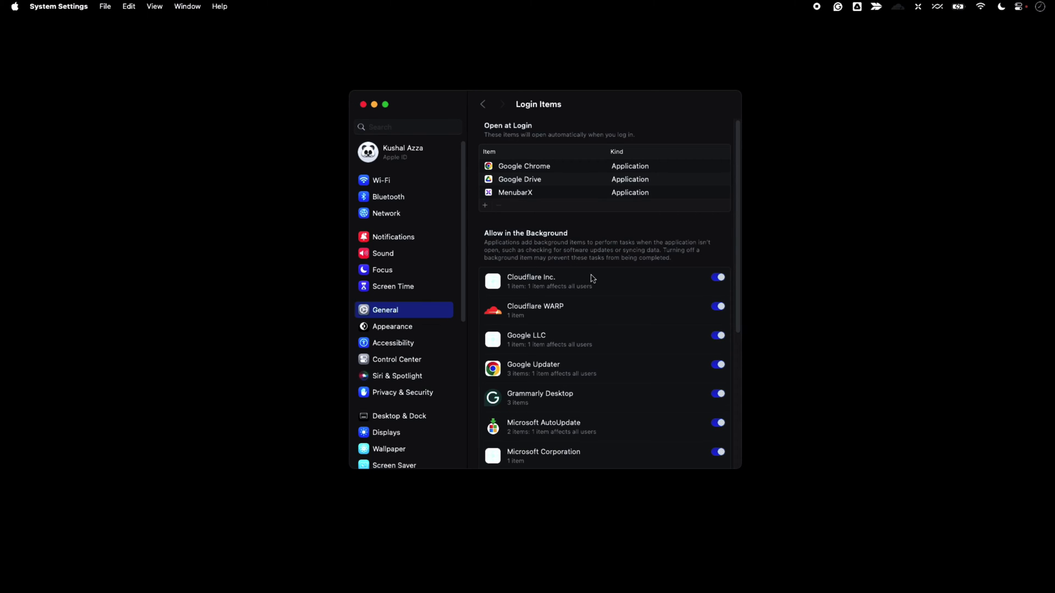
pyautogui.scroll(-5, 593, 279)
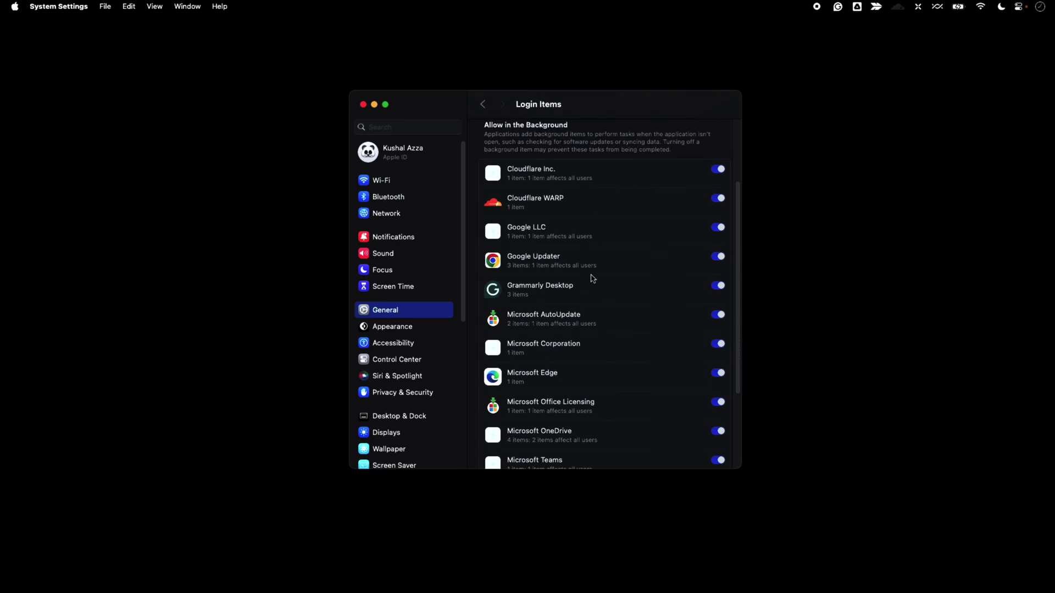
pyautogui.scroll(-2, 591, 280)
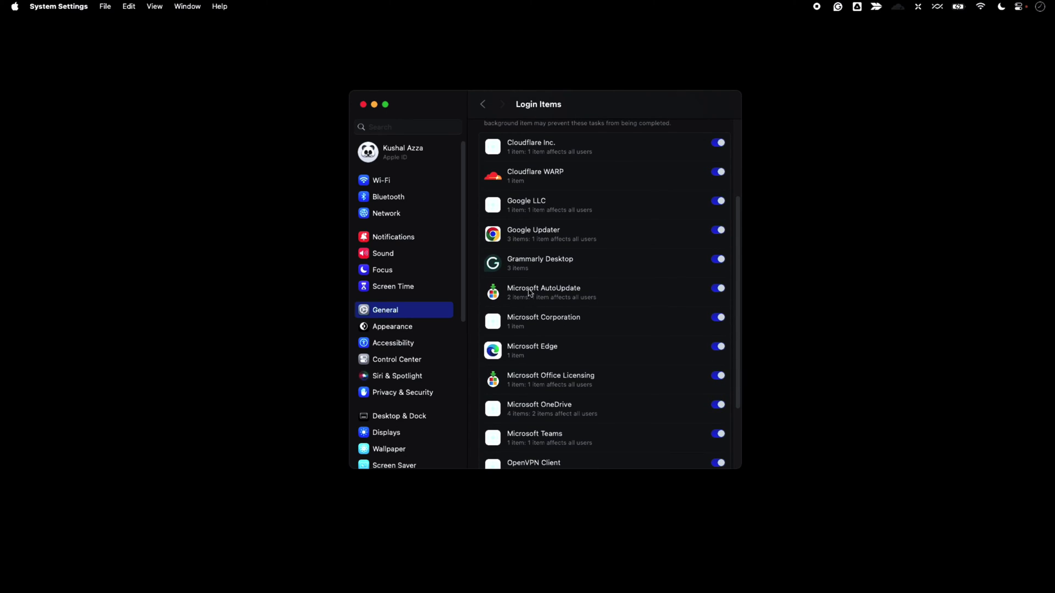
pyautogui.scroll(1, 549, 294)
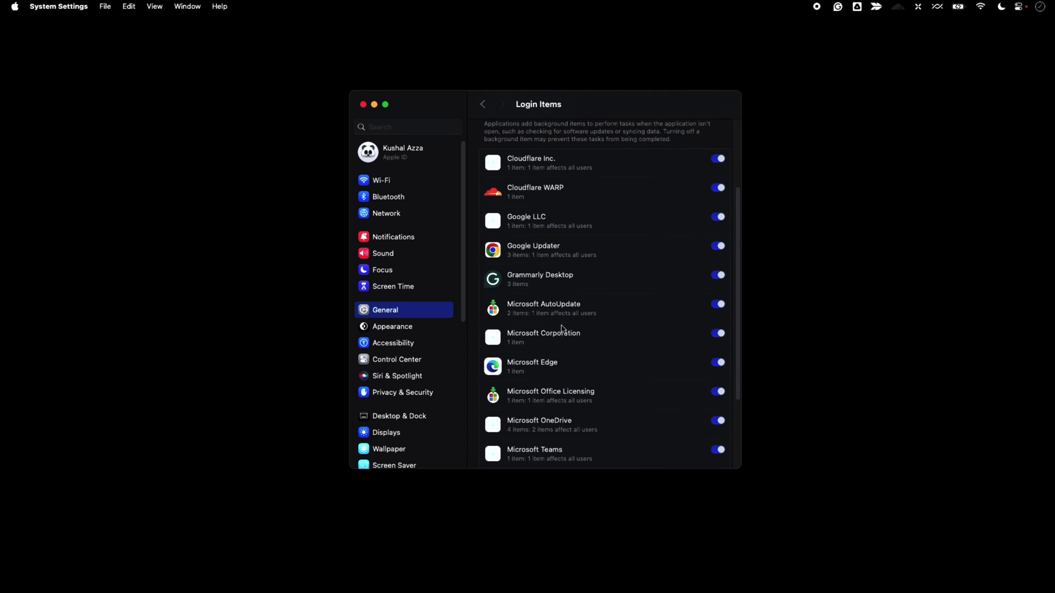
# - Switch off background running for Microsoft AutoUpdate, Office Licensing, OneDrive and Teams
pyautogui.click(718, 305)
pyautogui.click(718, 392)
pyautogui.click(716, 421)
pyautogui.click(718, 449)
pyautogui.scroll(-3, 611, 422)
pyautogui.scroll(1, 616, 406)
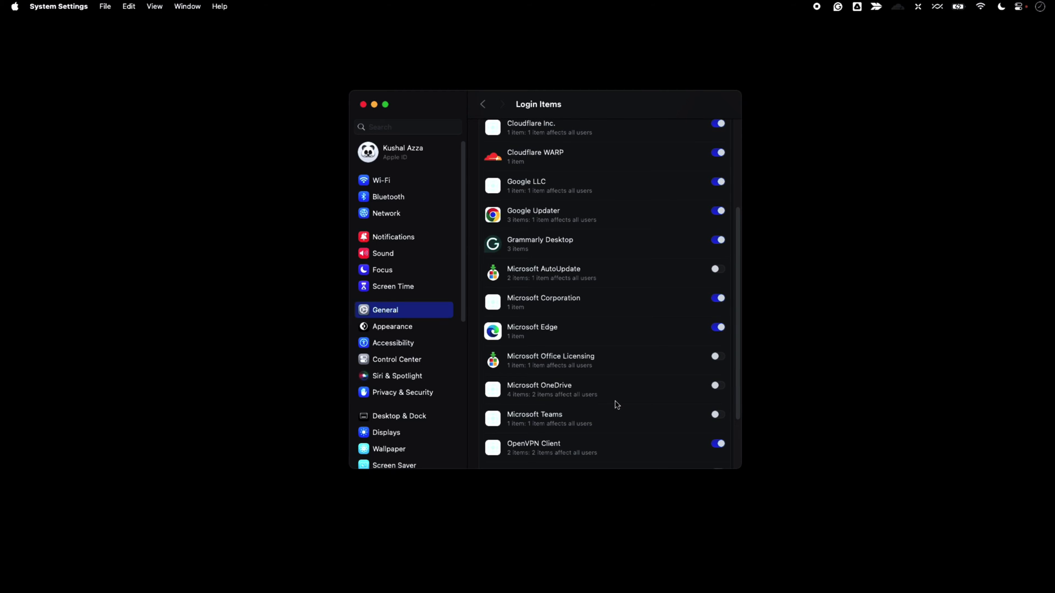
pyautogui.scroll(2, 617, 405)
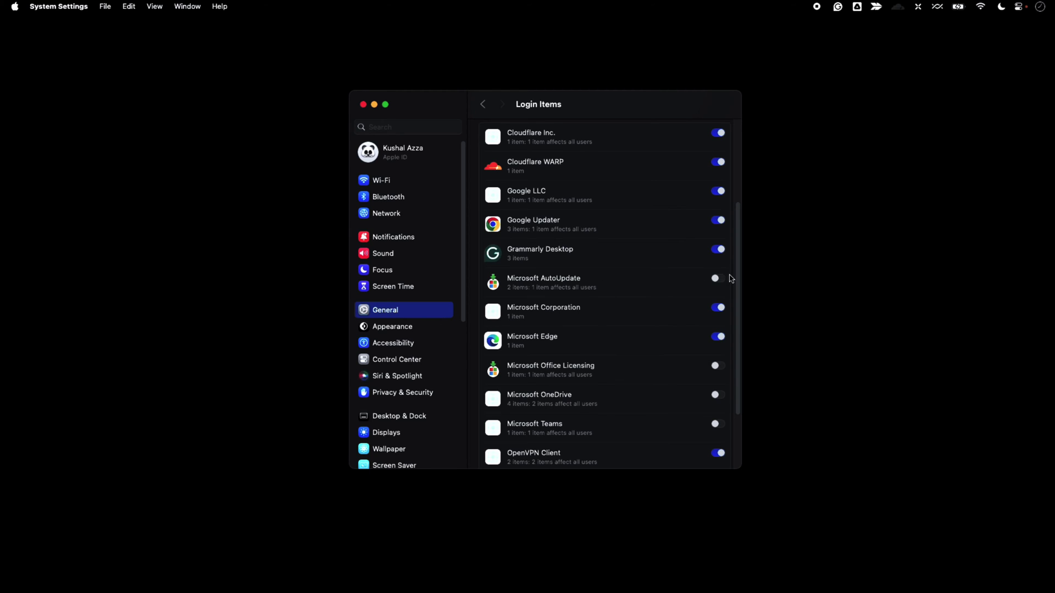
pyautogui.scroll(5, 611, 323)
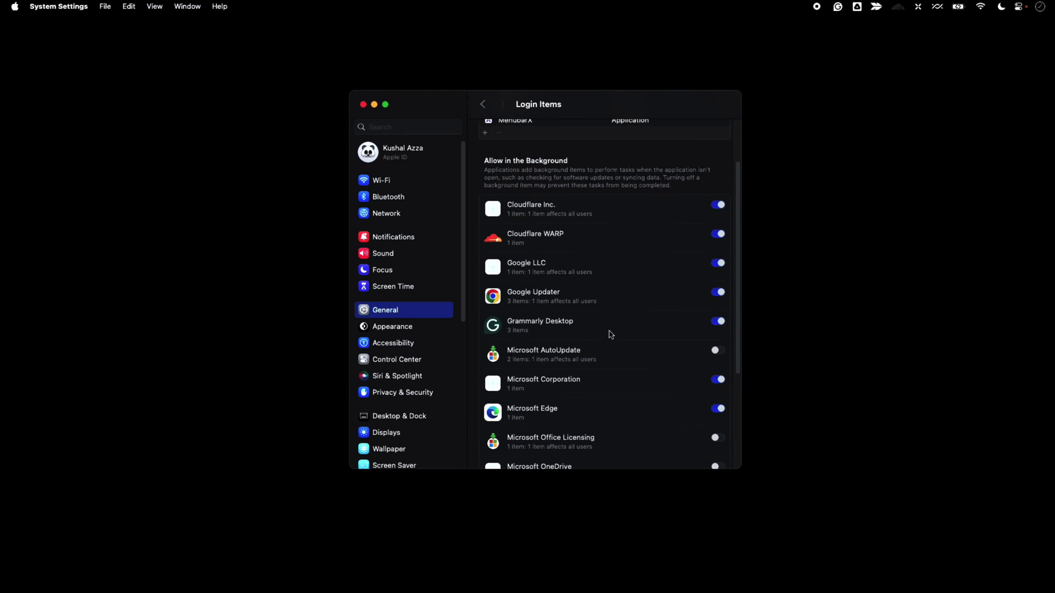
pyautogui.scroll(5, 611, 334)
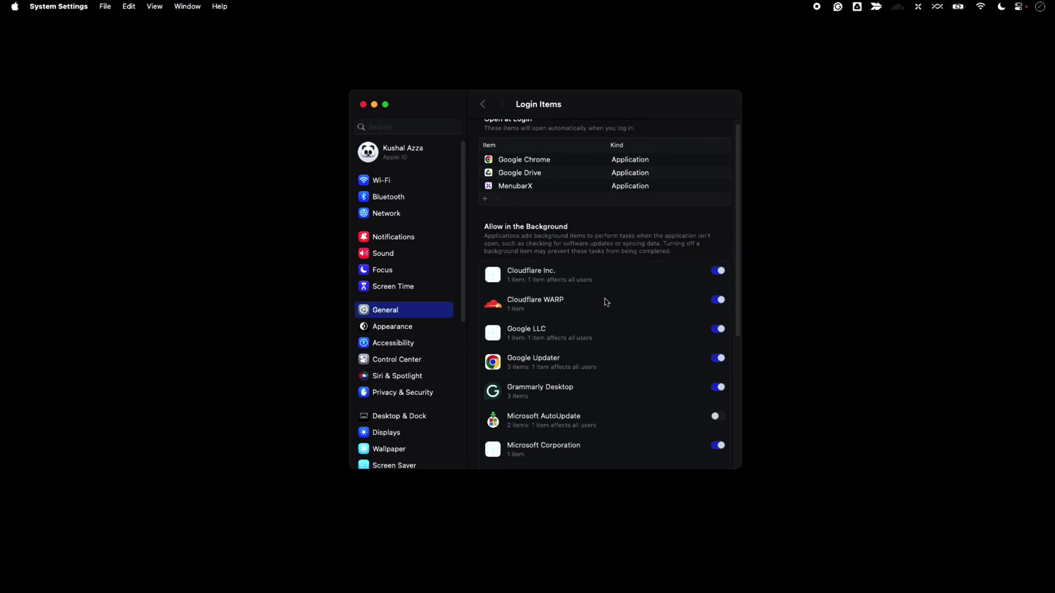
pyautogui.scroll(1, 606, 302)
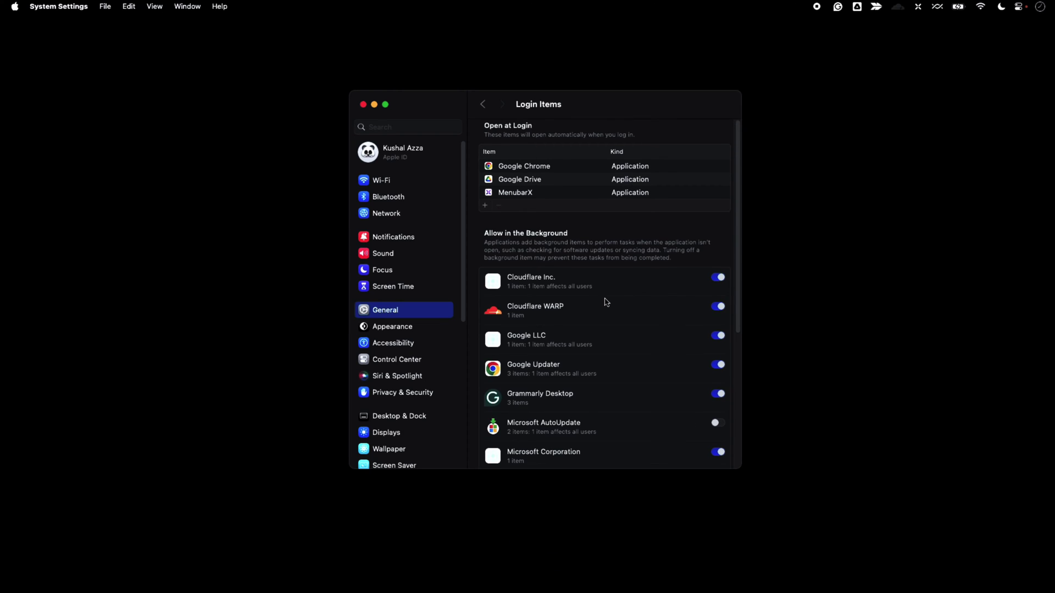
# - Close System Settings and show the Computer view listing Macintosh HD and other volumes in Finder
pyautogui.click(363, 105)
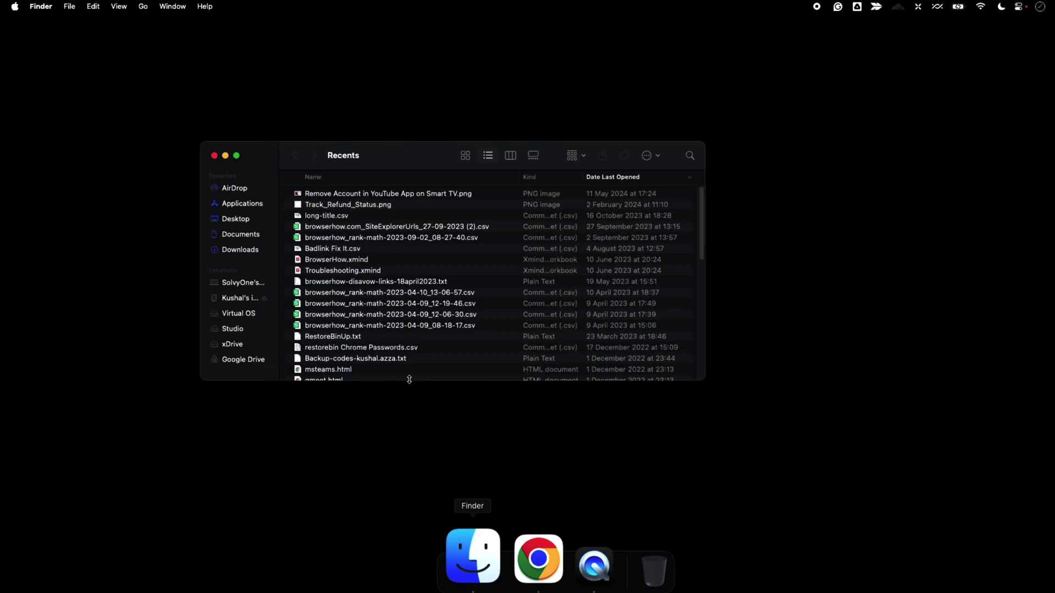
pyautogui.click(215, 156)
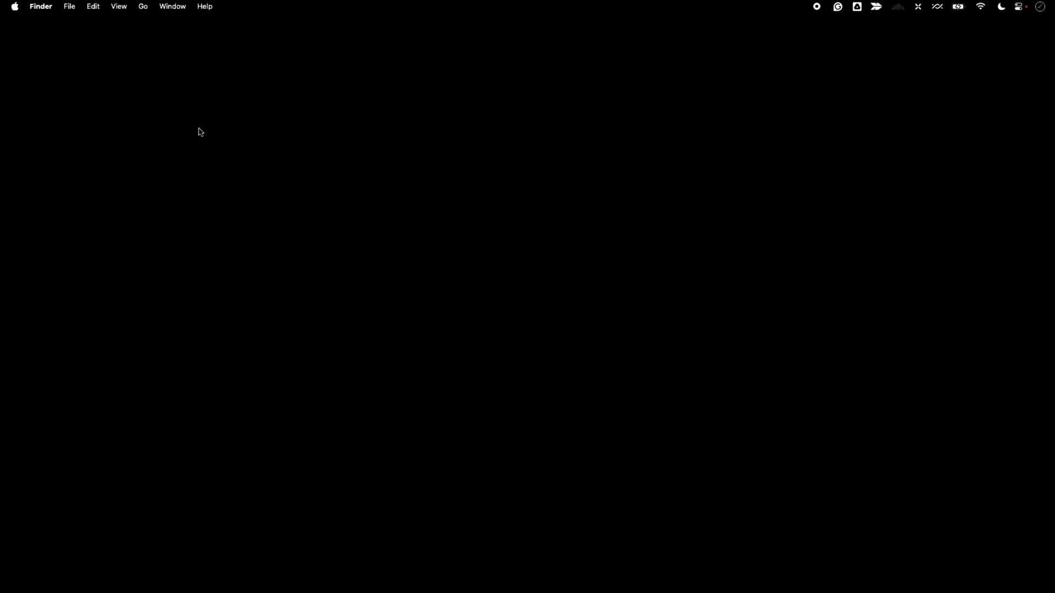
pyautogui.click(142, 5)
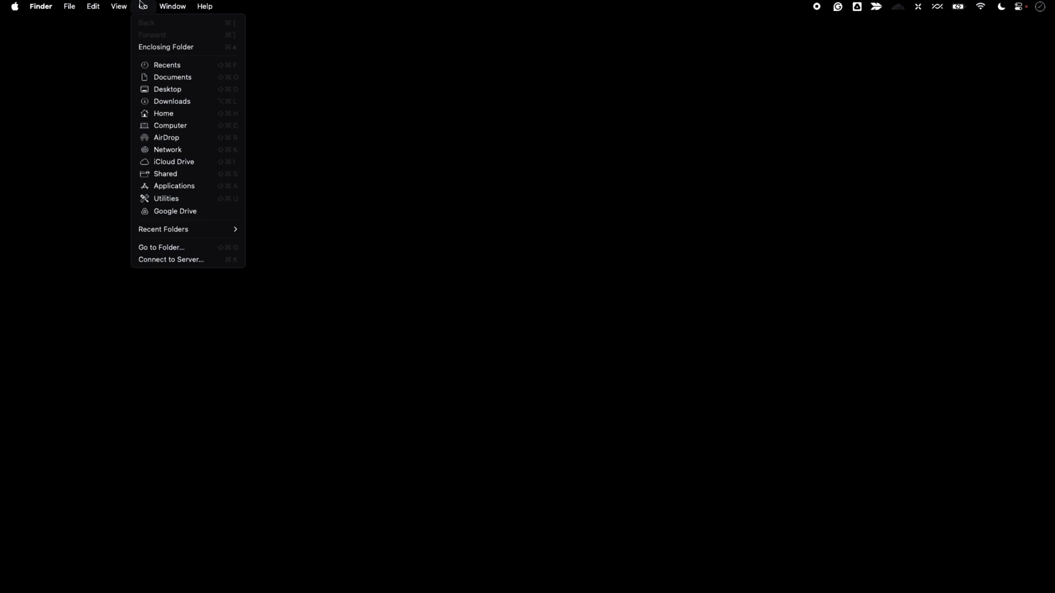
pyautogui.click(168, 125)
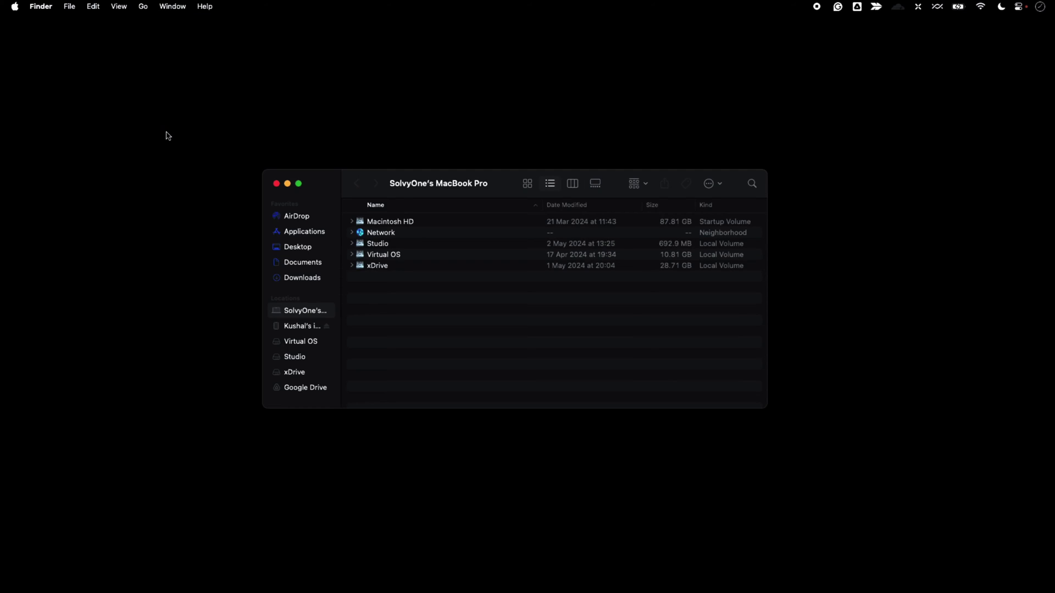
# - Browse Macintosh HD > Library > Application Support > Microsoft > MAU2.0 and select Microsoft AutoUpdate
pyautogui.doubleClick(396, 222)
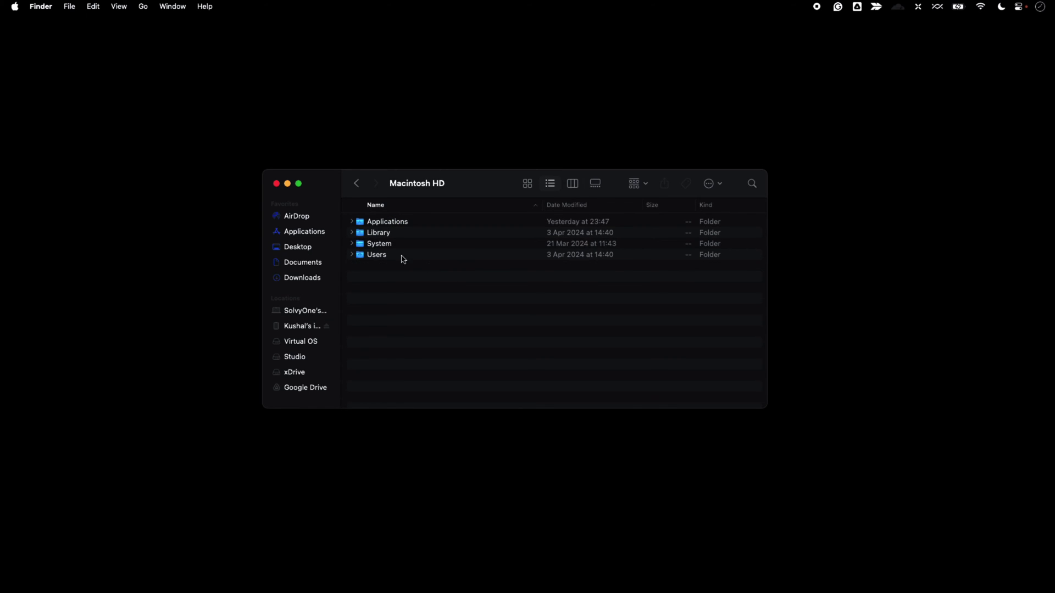
pyautogui.doubleClick(379, 233)
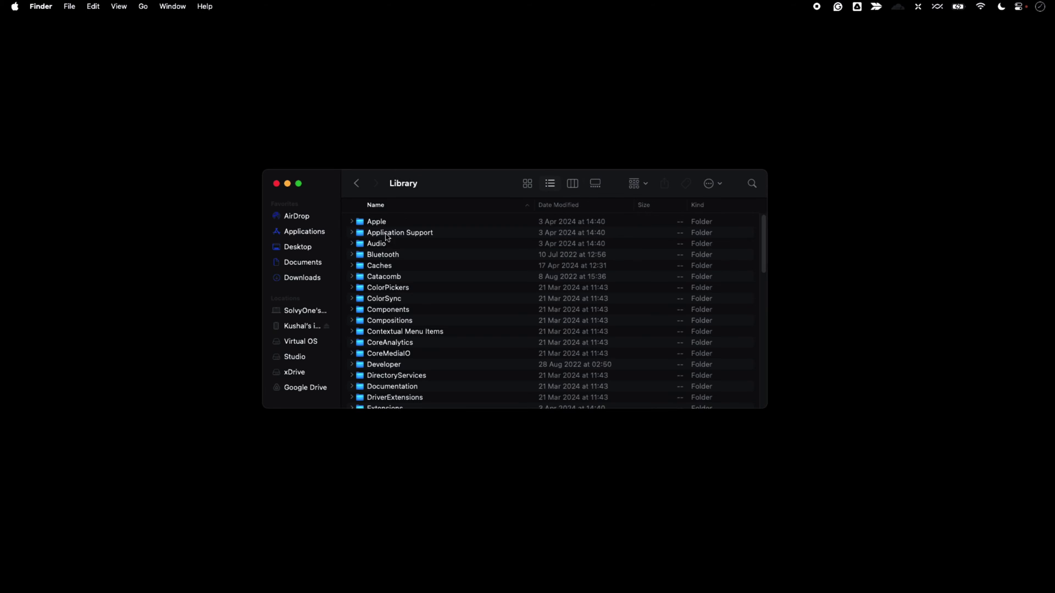
pyautogui.doubleClick(393, 232)
pyautogui.scroll(3, 421, 290)
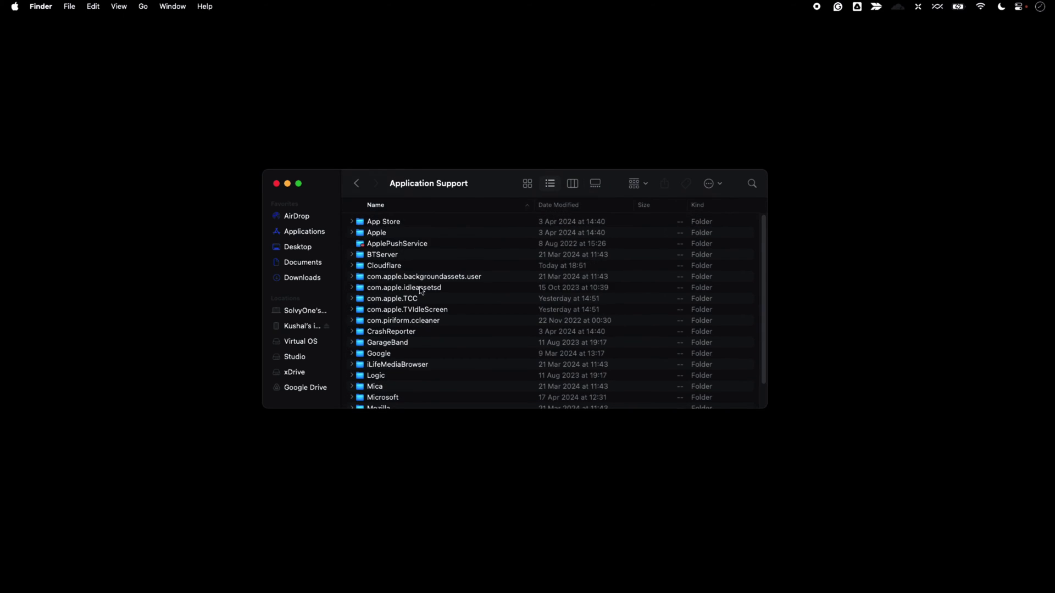
pyautogui.scroll(-3, 421, 291)
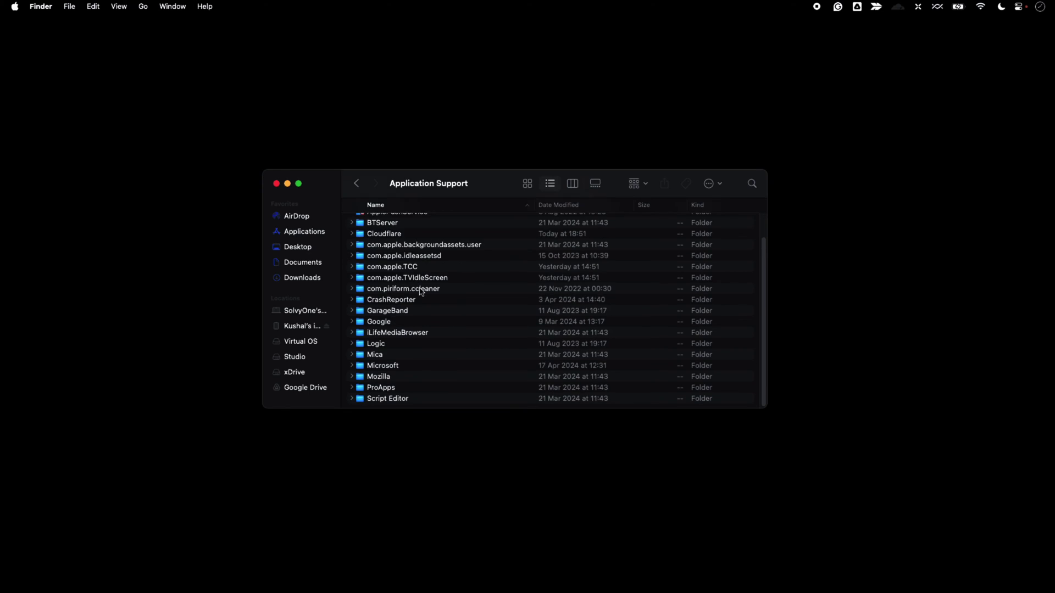
pyautogui.doubleClick(399, 364)
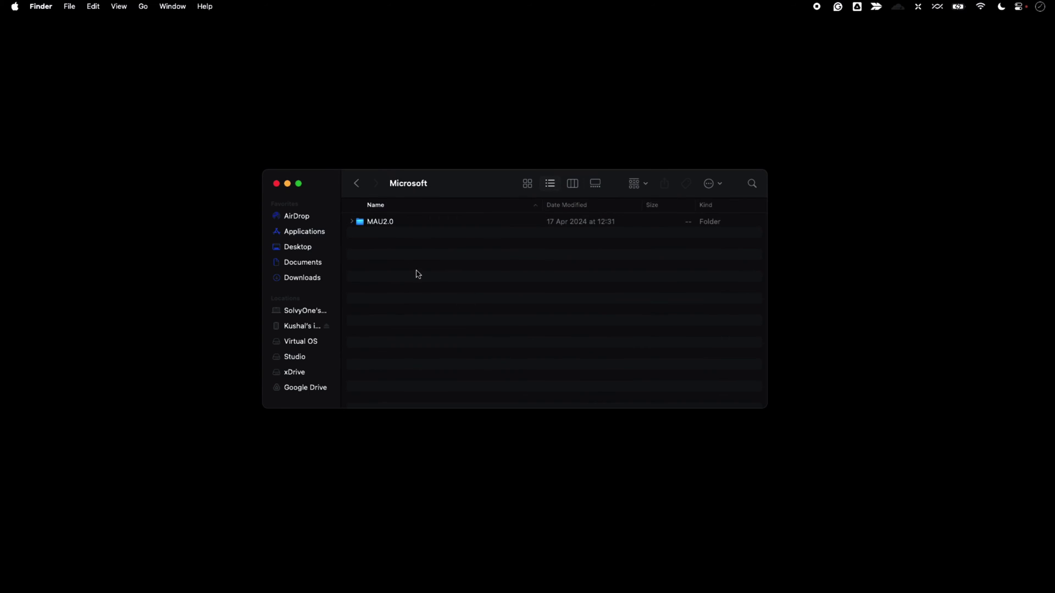
pyautogui.doubleClick(374, 227)
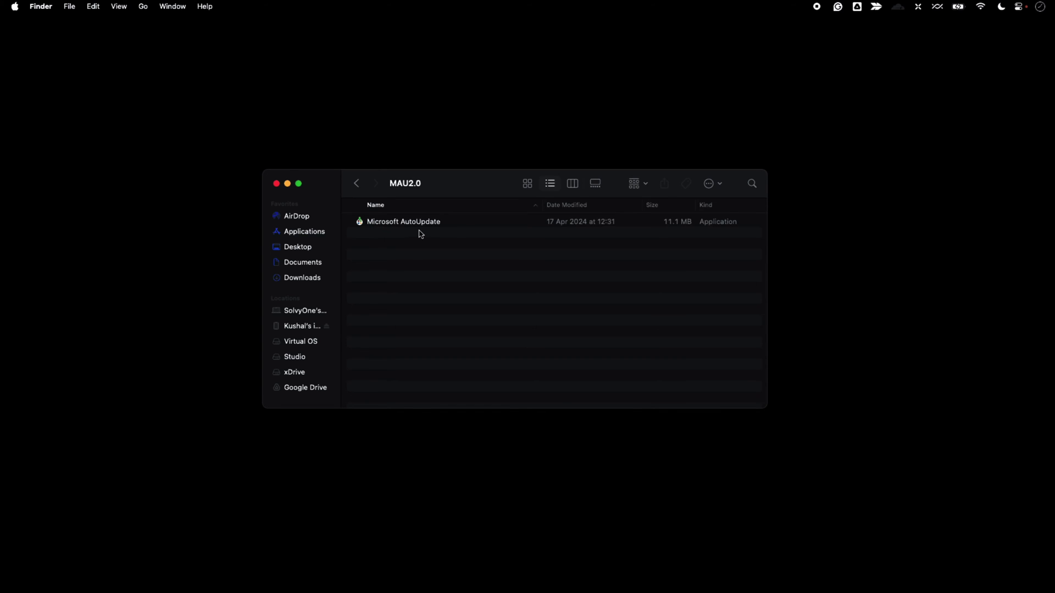
pyautogui.click(468, 225)
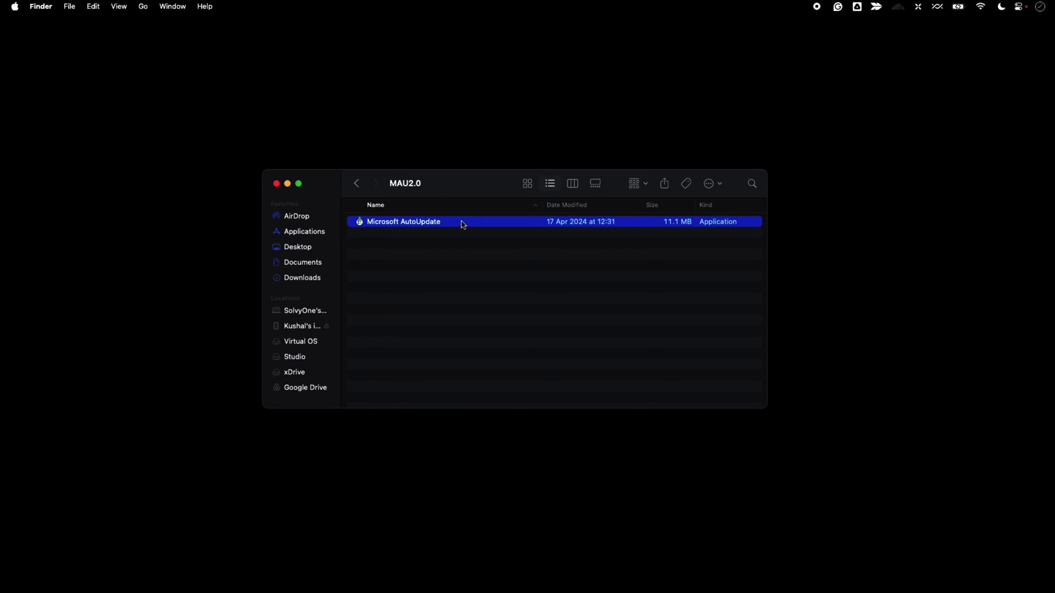
# - Move the Microsoft AutoUpdate app to the Trash, entering the account password
pyautogui.rightClick(463, 224)
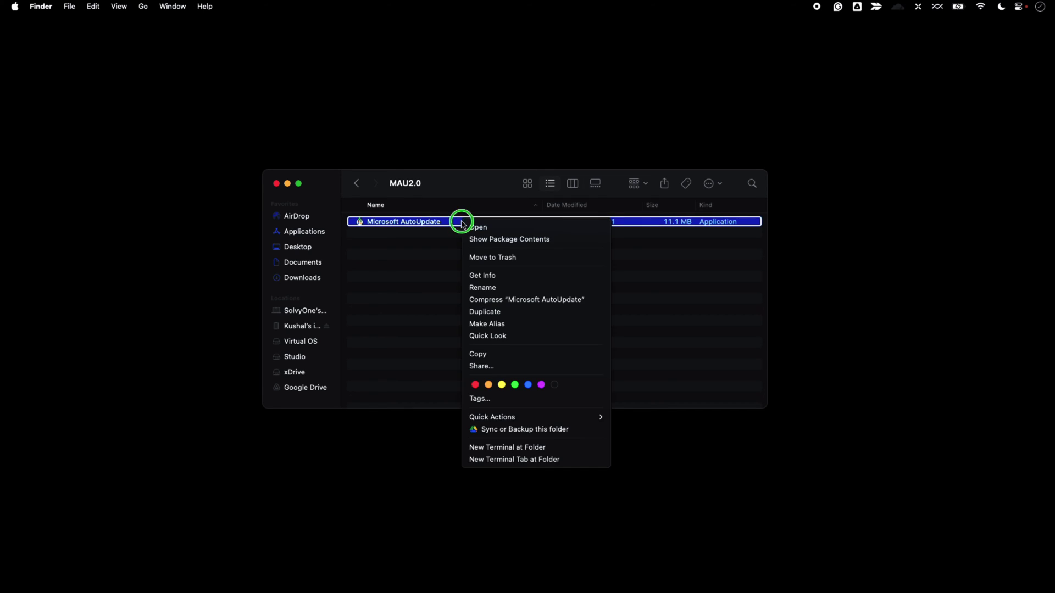
pyautogui.click(522, 259)
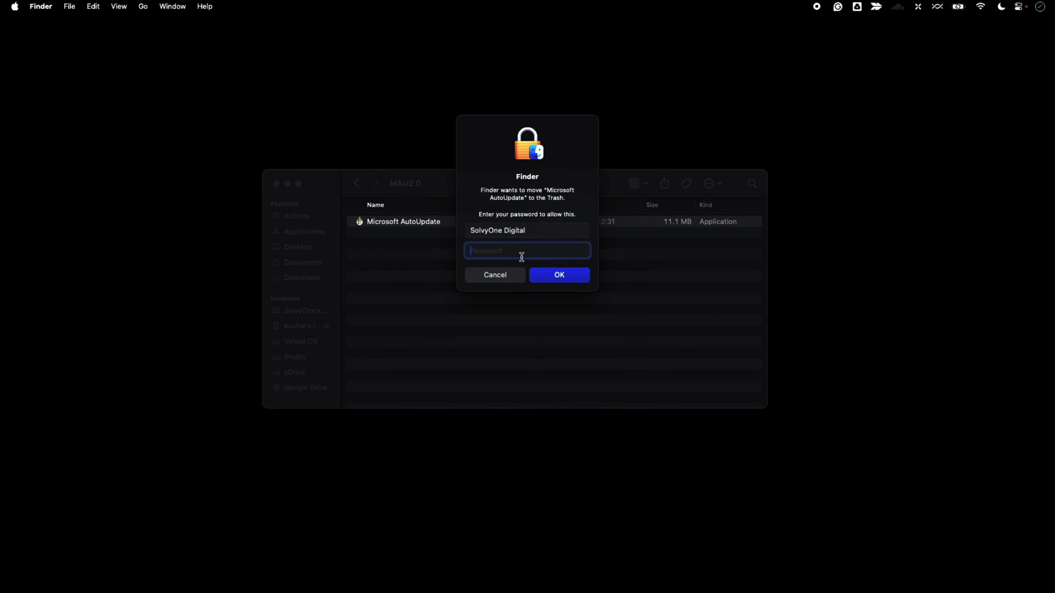
pyautogui.write('••••')
pyautogui.press('Return')
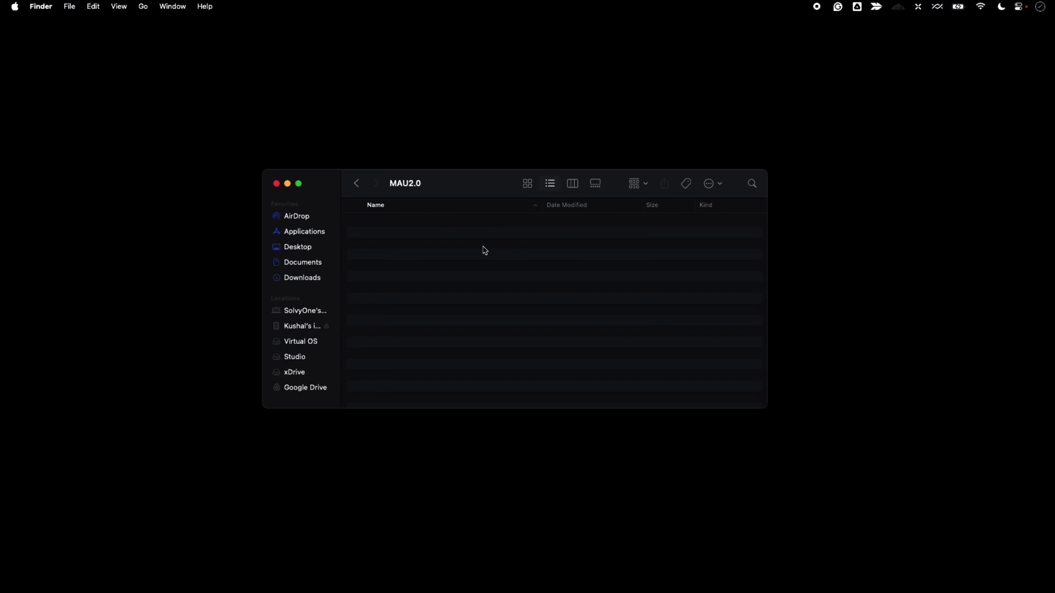
# - Go back to the Microsoft folder and move the MAU2.0 folder to the Trash
pyautogui.click(355, 183)
pyautogui.click(416, 223)
pyautogui.rightClick(415, 222)
pyautogui.click(462, 243)
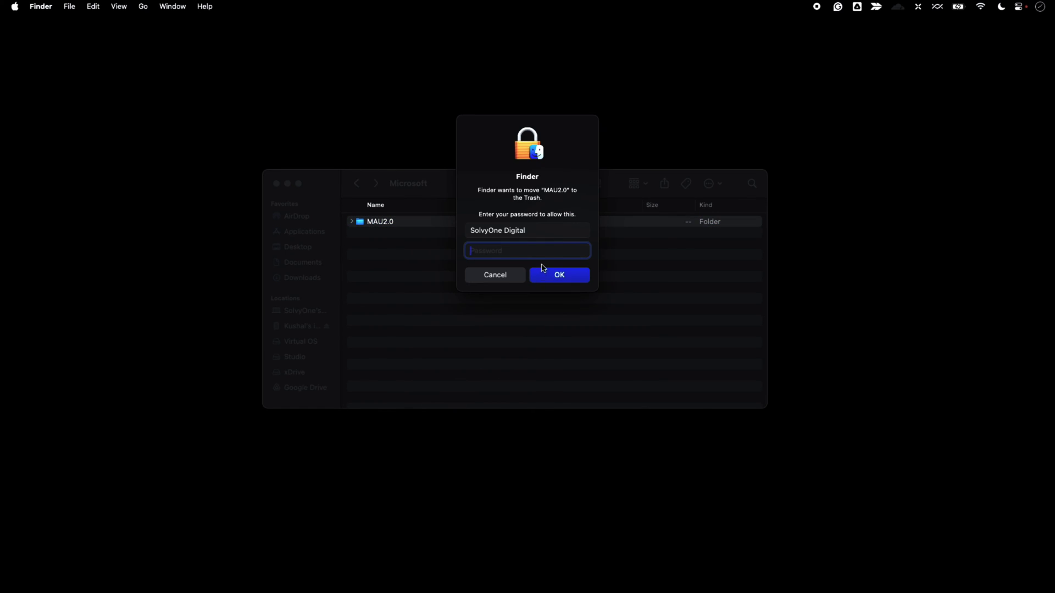
# - Authorize trashing MAU2.0 with the password and go back up to Macintosh HD
pyautogui.write('*****')
pyautogui.press('Return')
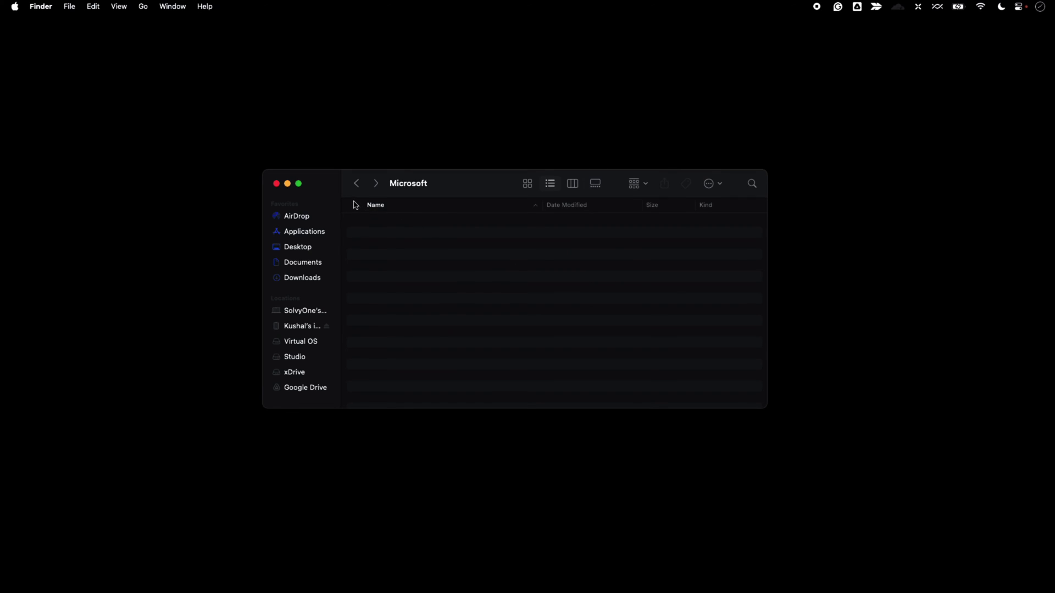
pyautogui.click(356, 183)
pyautogui.click(376, 184)
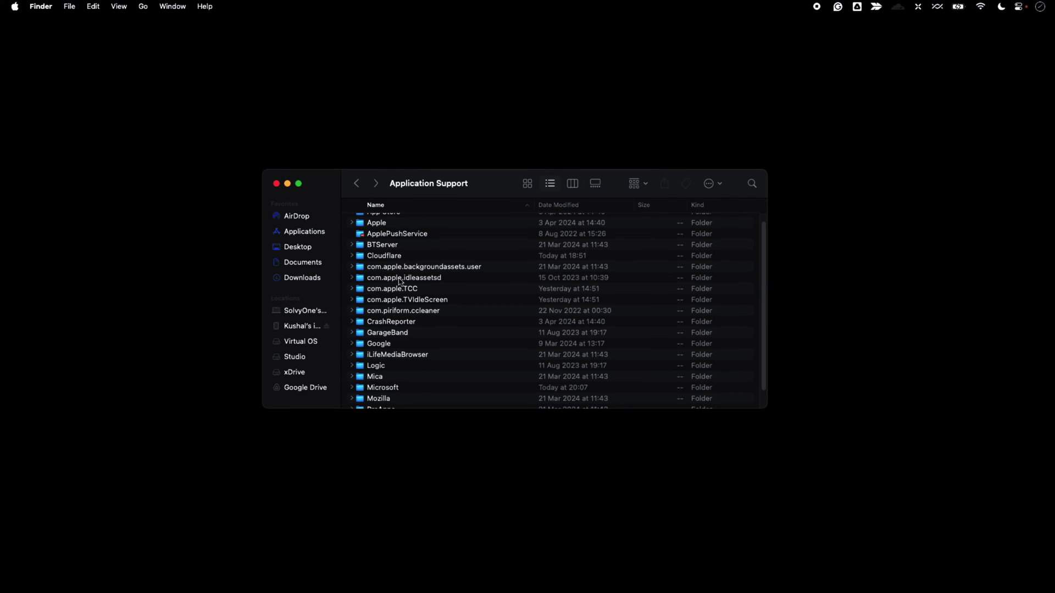
pyautogui.click(357, 185)
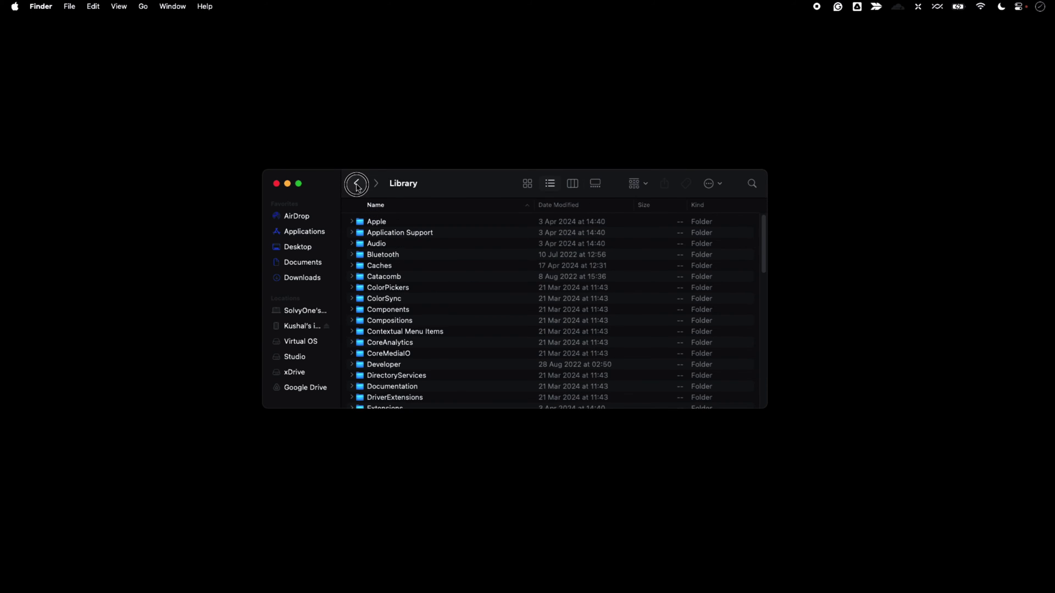
pyautogui.click(357, 185)
# - Open the top-level Library folder and then its LaunchDaemons folder
pyautogui.click(390, 232)
pyautogui.doubleClick(390, 233)
pyautogui.scroll(-10, 425, 290)
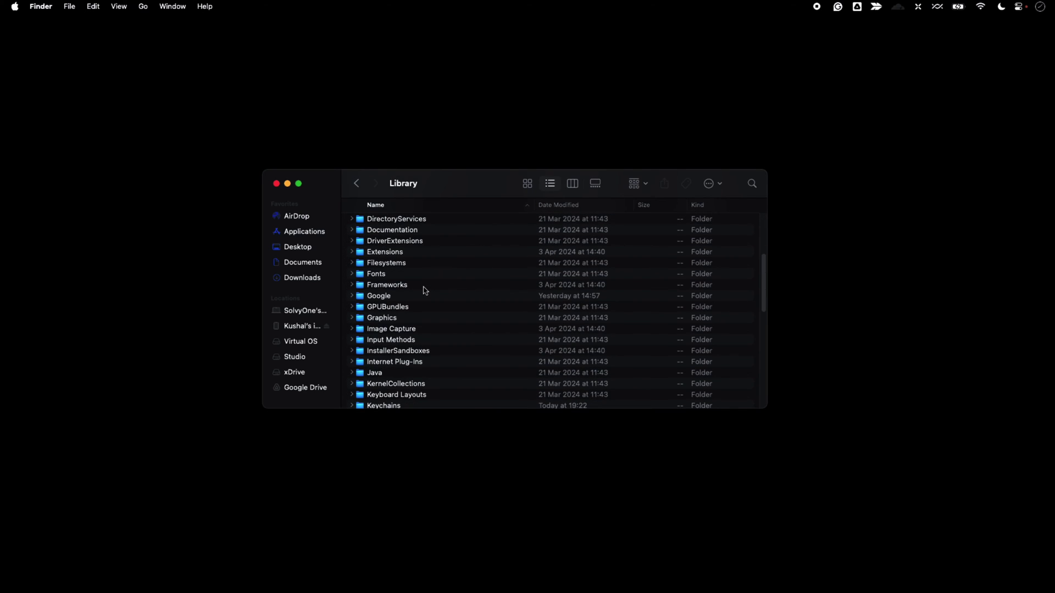
pyautogui.scroll(-4, 425, 291)
pyautogui.scroll(-8, 425, 290)
pyautogui.scroll(6, 426, 290)
pyautogui.doubleClick(394, 303)
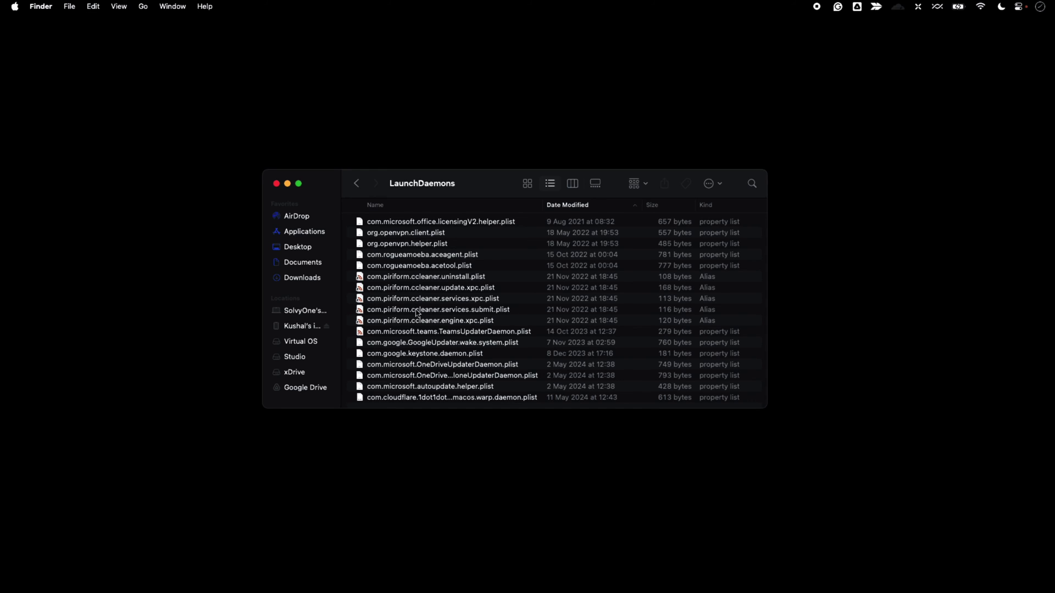
# - Trash the three Microsoft plists from OneDriveUpdaterDaemon through the autoupdate helper, entering the password
pyautogui.click(440, 389)
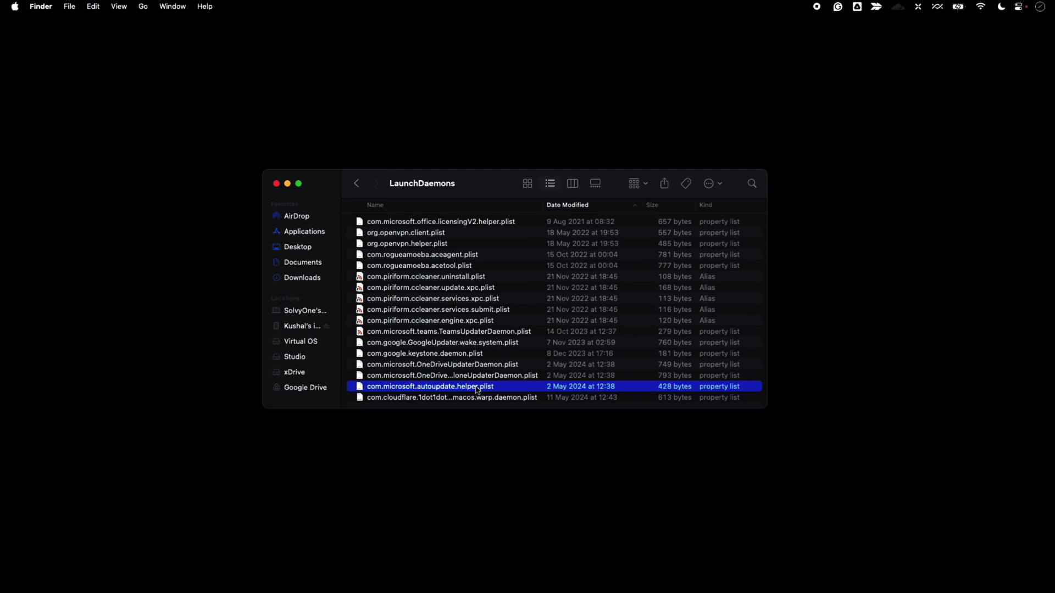
pyautogui.rightClick(477, 390)
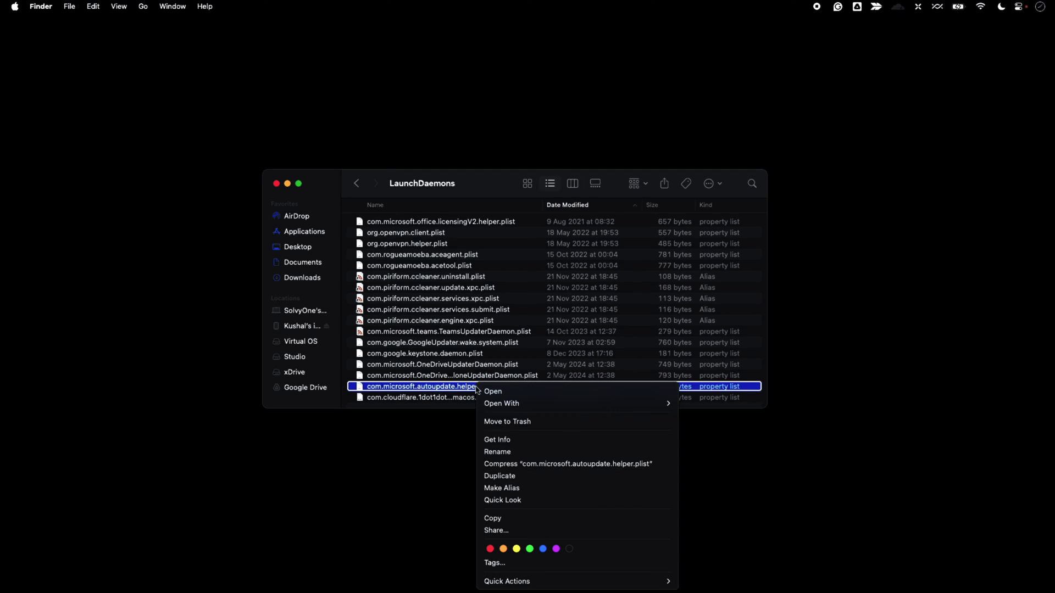
pyautogui.click(424, 374)
pyautogui.click(423, 368)
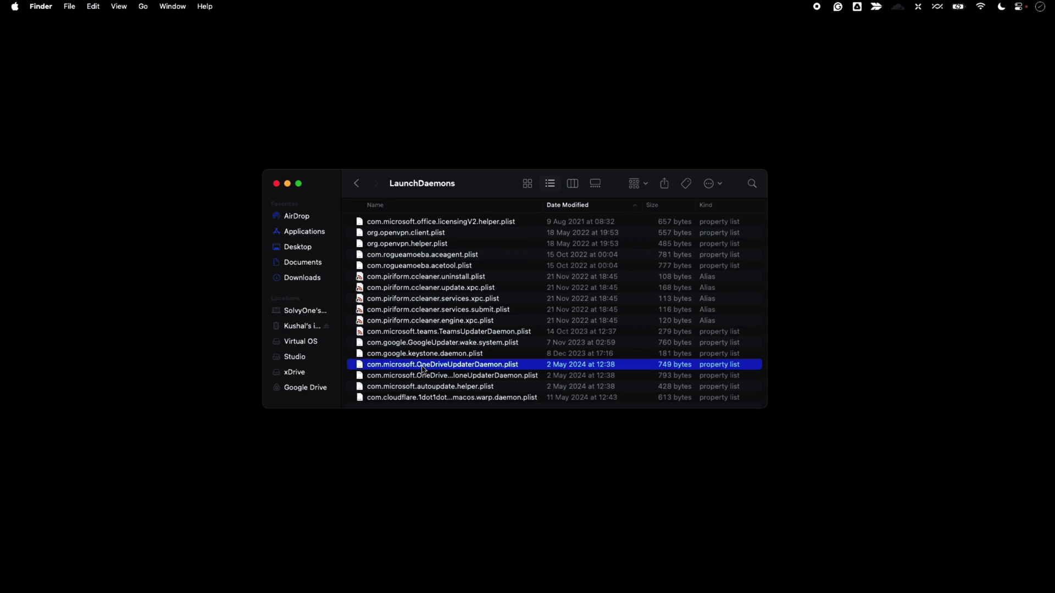
pyautogui.keyDown('shift'); pyautogui.click(424, 388); pyautogui.keyUp('shift')
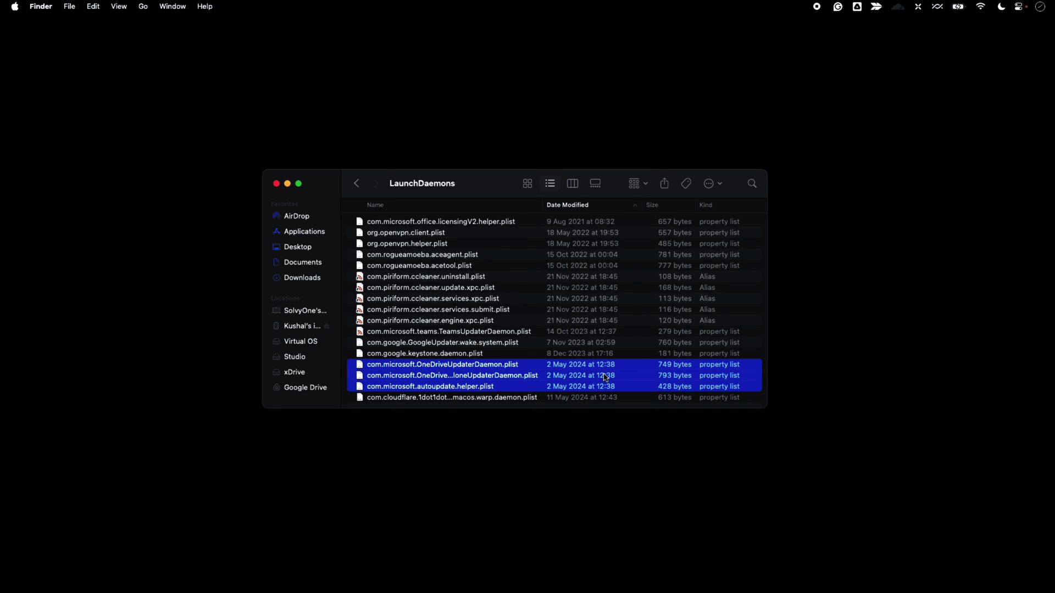
pyautogui.rightClick(464, 375)
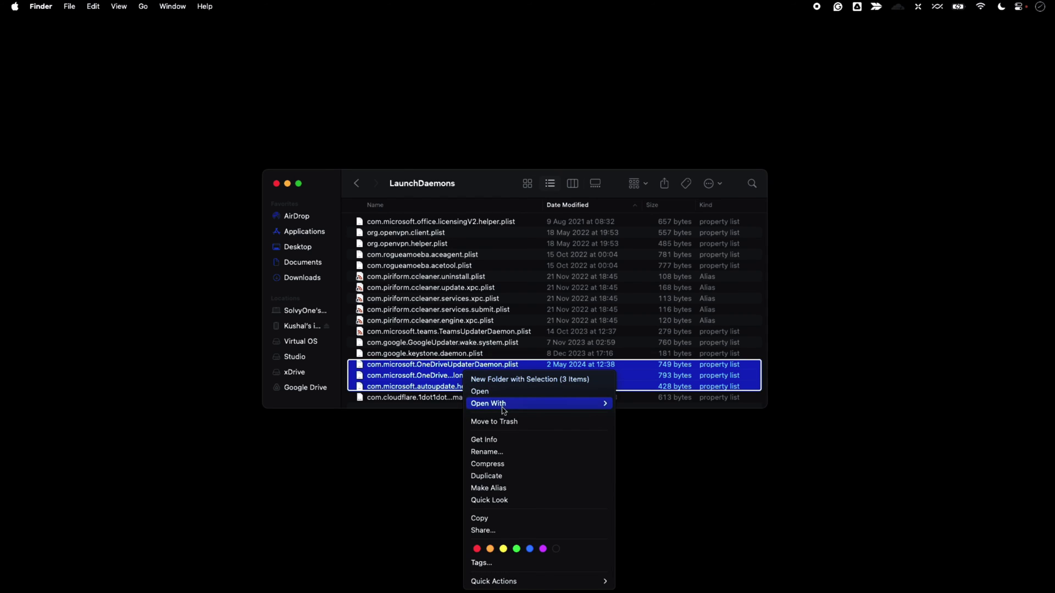
pyautogui.click(504, 421)
pyautogui.write('•••••')
pyautogui.press('Return')
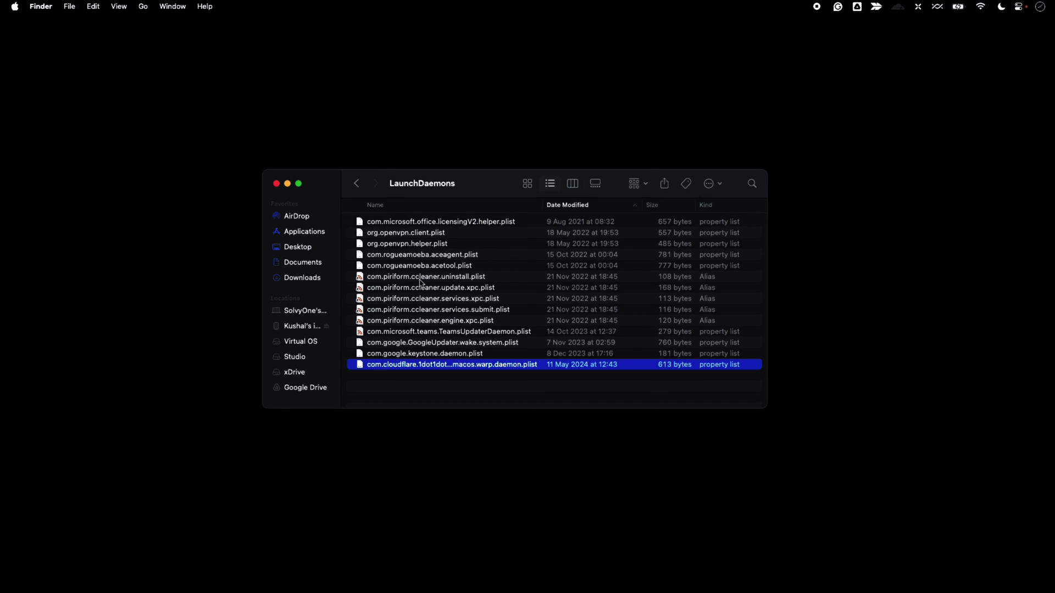
# - Trash com.microsoft.office.licensingV2.helper.plist and confirm the authorization
pyautogui.click(454, 223)
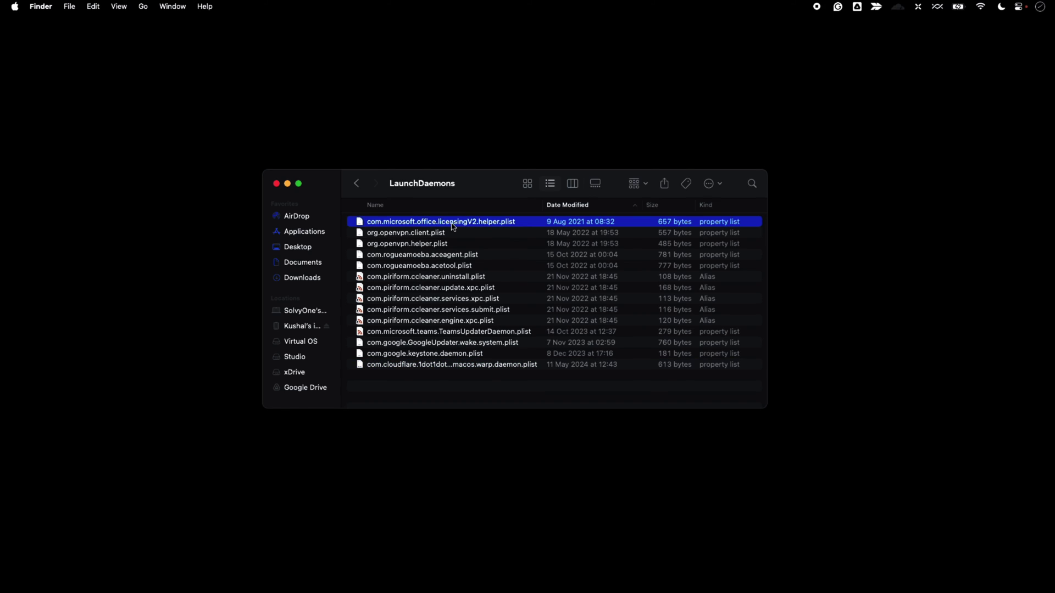
pyautogui.rightClick(451, 223)
pyautogui.click(489, 262)
pyautogui.press('Return')
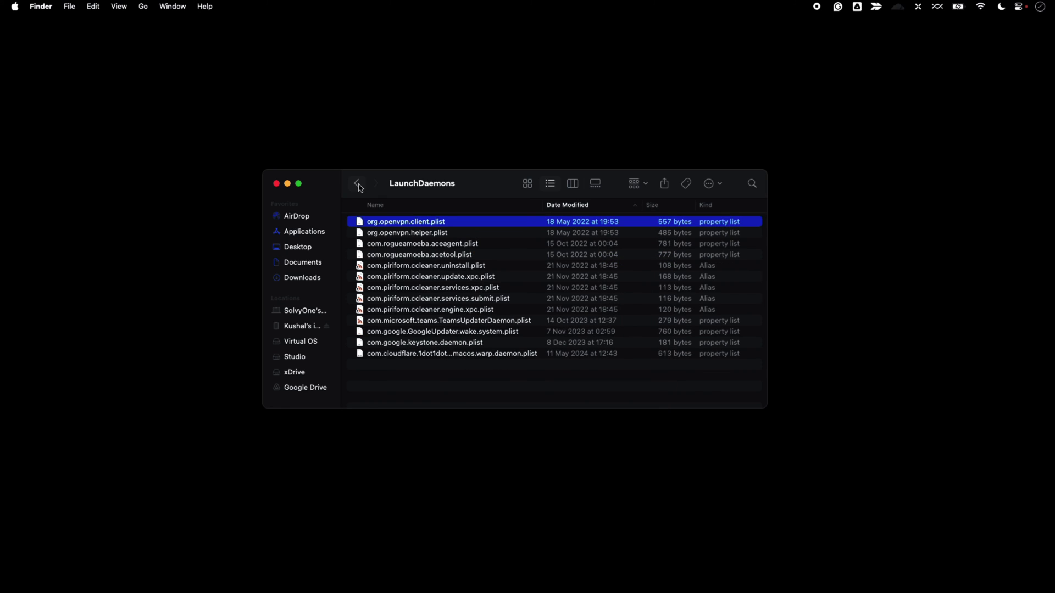
# - Go back to Library and open the LaunchAgents folder
pyautogui.click(357, 185)
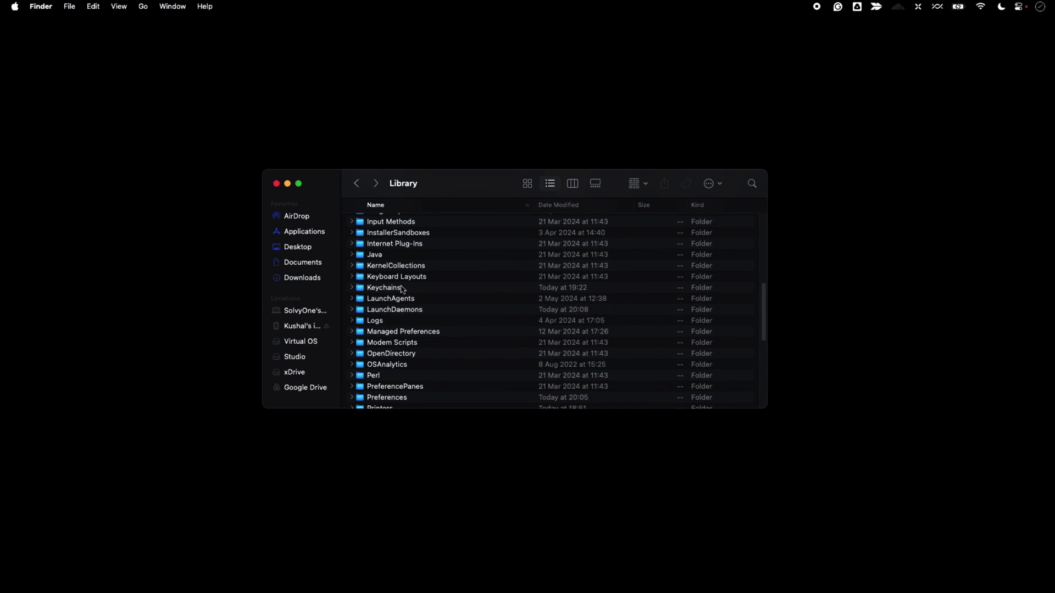
pyautogui.scroll(-5, 469, 353)
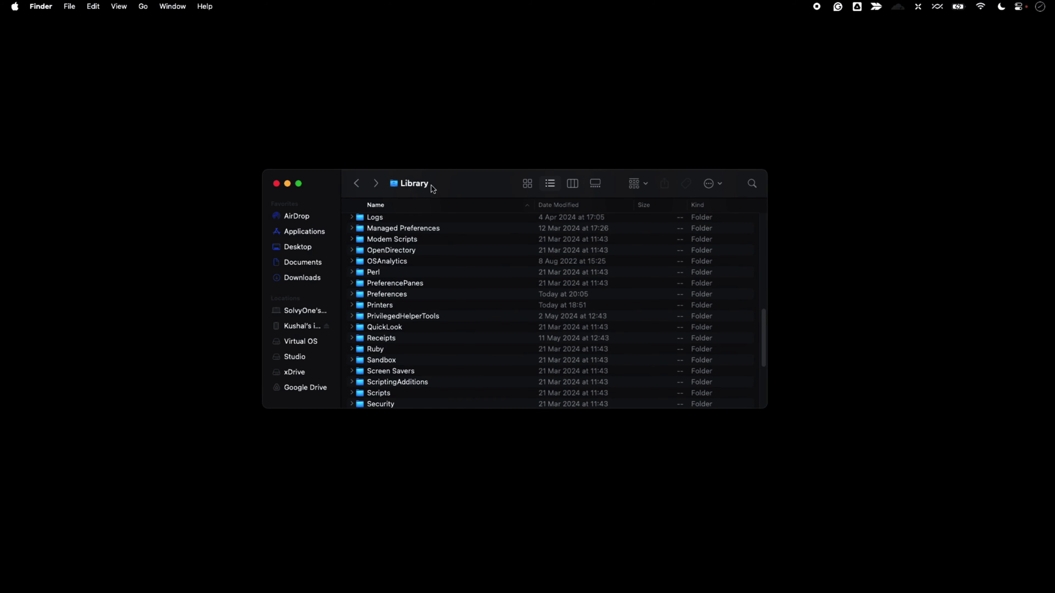
pyautogui.scroll(-4, 381, 370)
pyautogui.scroll(-3, 380, 370)
pyautogui.scroll(5, 389, 285)
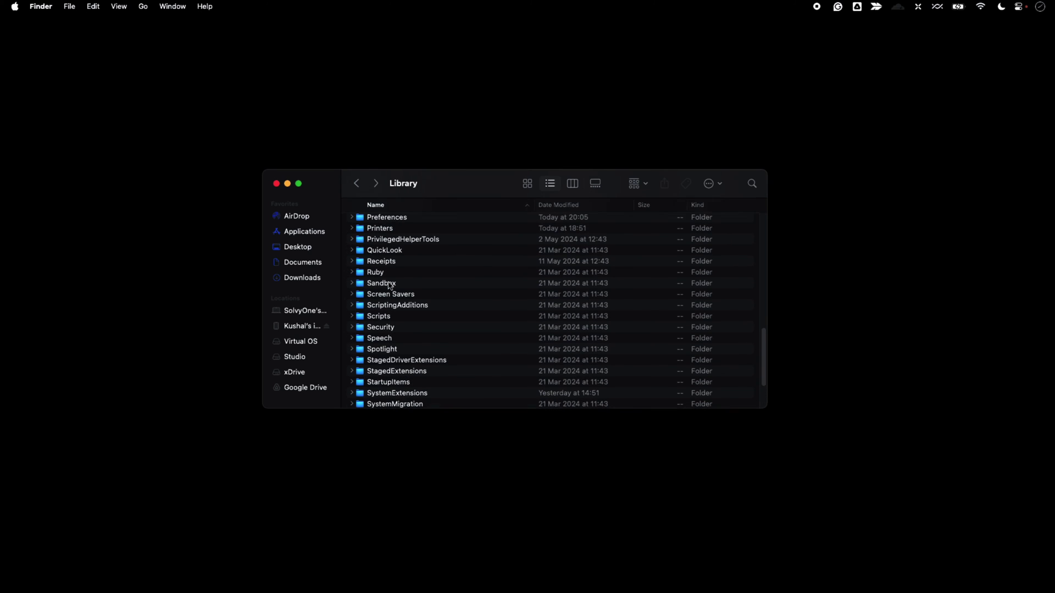
pyautogui.scroll(5, 389, 285)
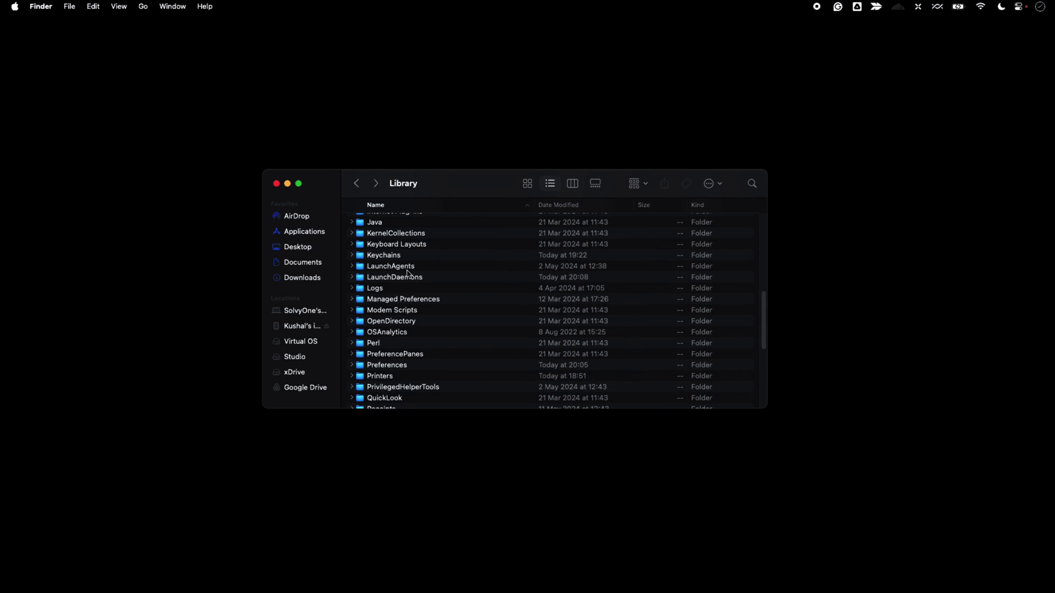
pyautogui.doubleClick(401, 267)
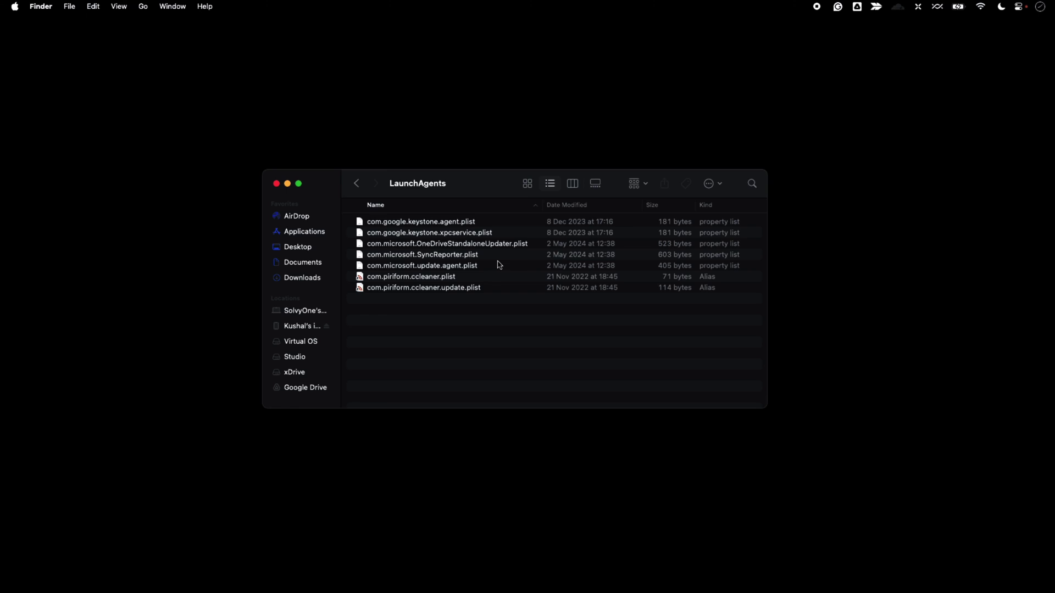
# - Select the OneDriveStandaloneUpdater, SyncReporter and update.agent Microsoft plists and move them to the Trash
pyautogui.click(413, 268)
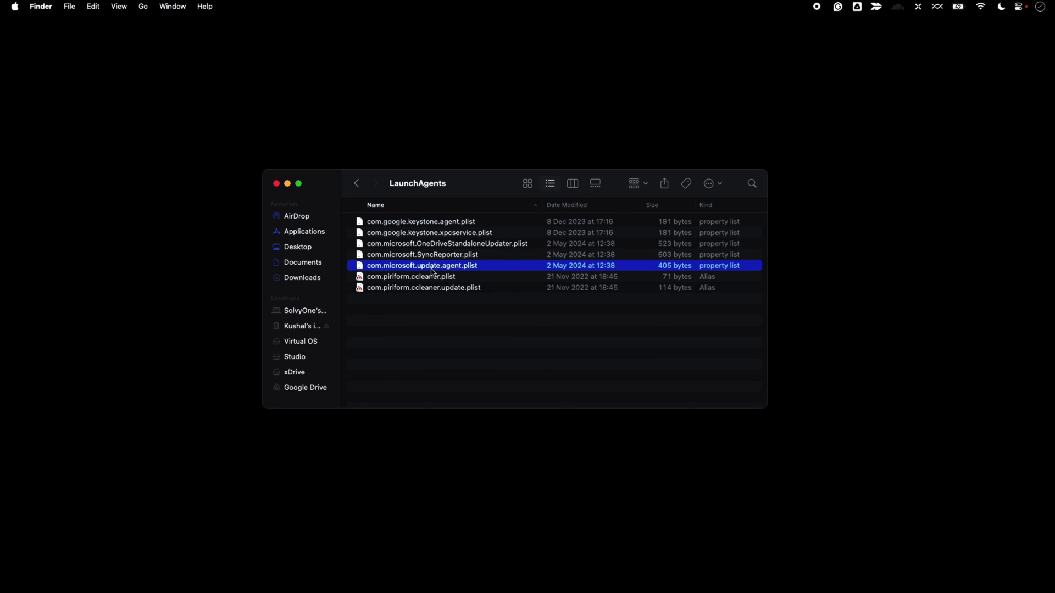
pyautogui.click(470, 247)
pyautogui.click(464, 254)
pyautogui.click(483, 266)
pyautogui.keyDown('shift'); pyautogui.click(470, 258); pyautogui.keyUp('shift')
pyautogui.keyDown('shift'); pyautogui.click(467, 246); pyautogui.keyUp('shift')
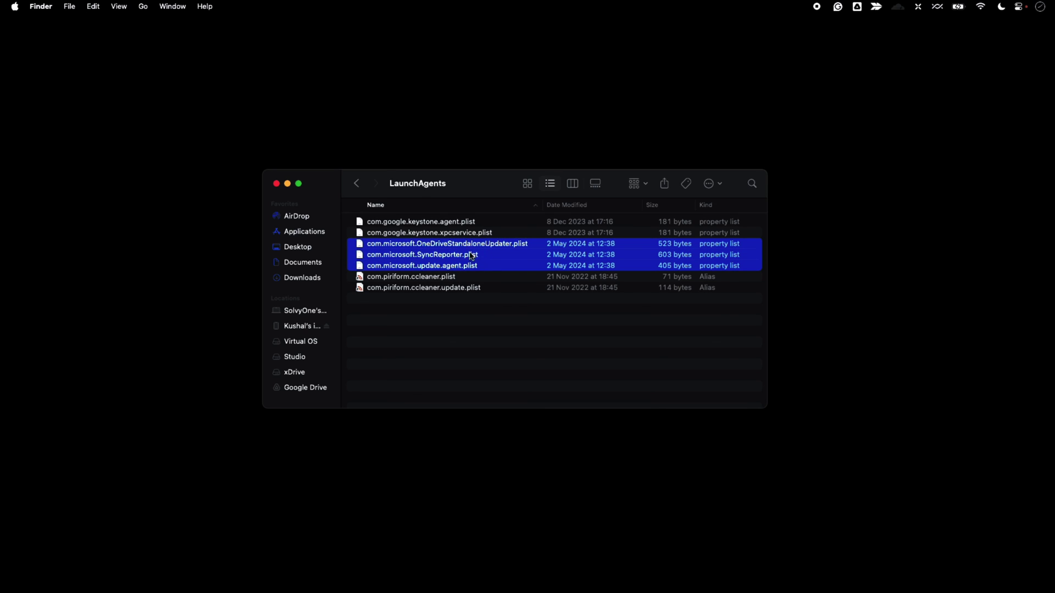
pyautogui.rightClick(472, 256)
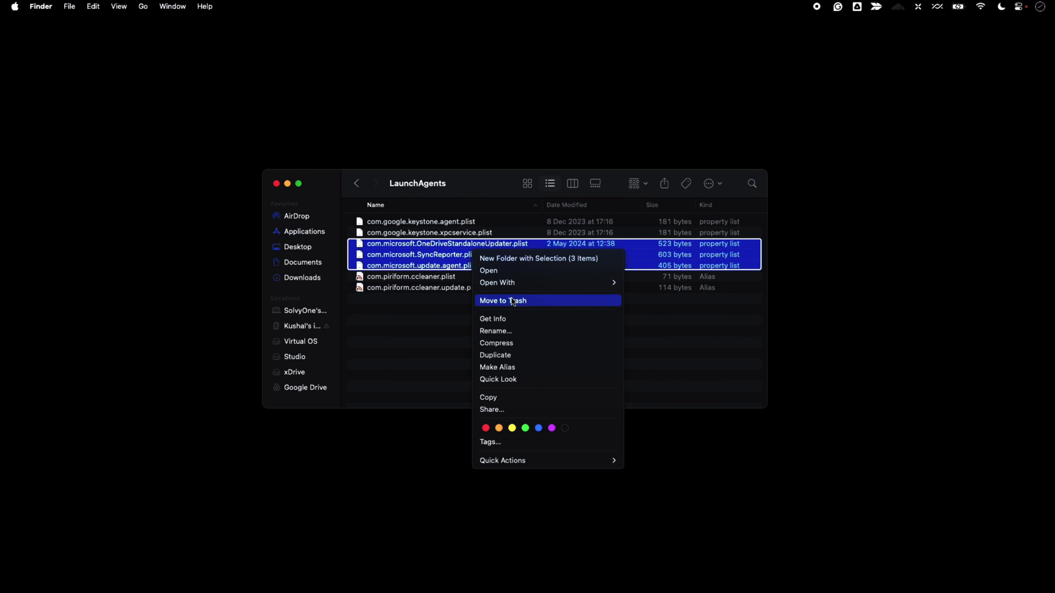
pyautogui.click(513, 301)
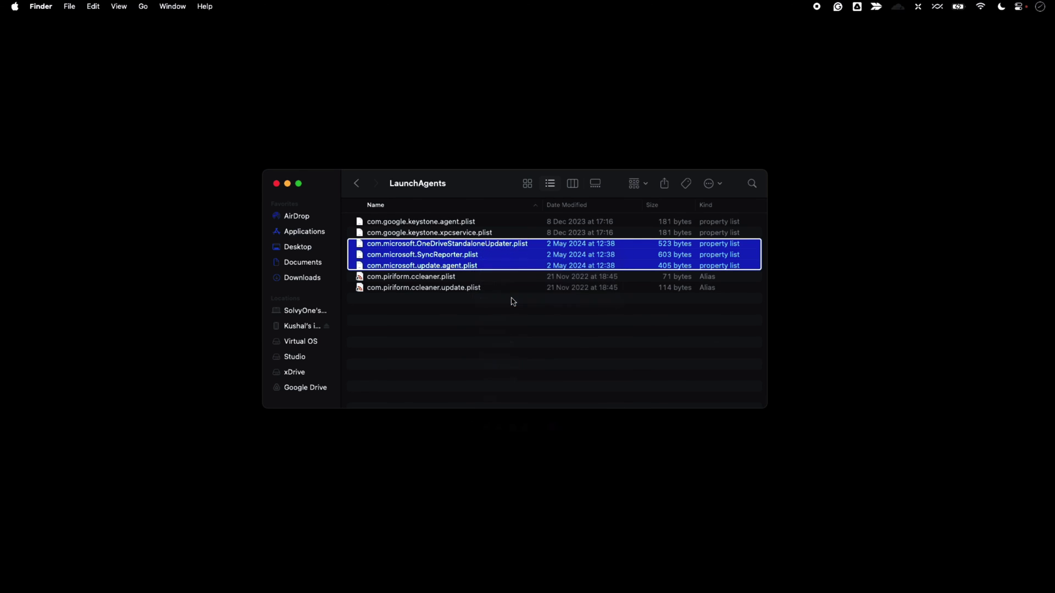
# - Close LaunchAgents, check the removed Microsoft items in the Trash, then close the Trash window
pyautogui.click(277, 184)
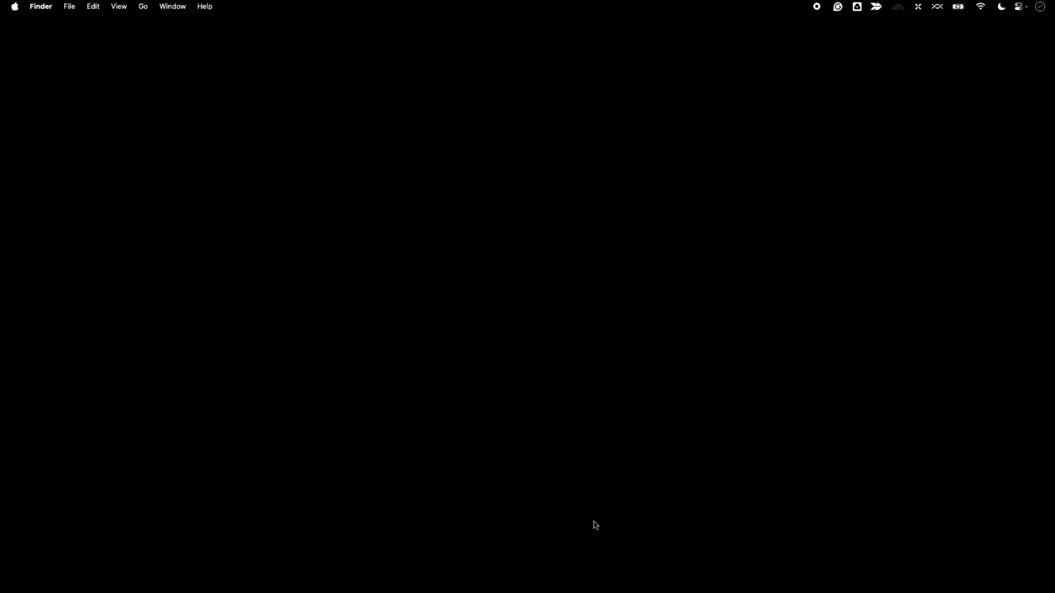
pyautogui.moveTo(592, 592)
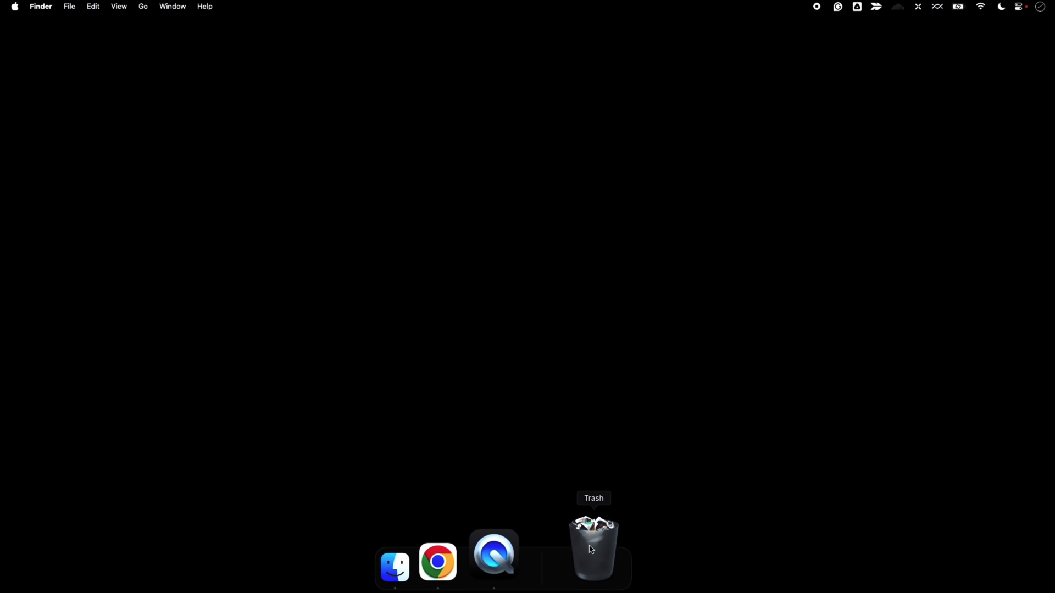
pyautogui.click(593, 549)
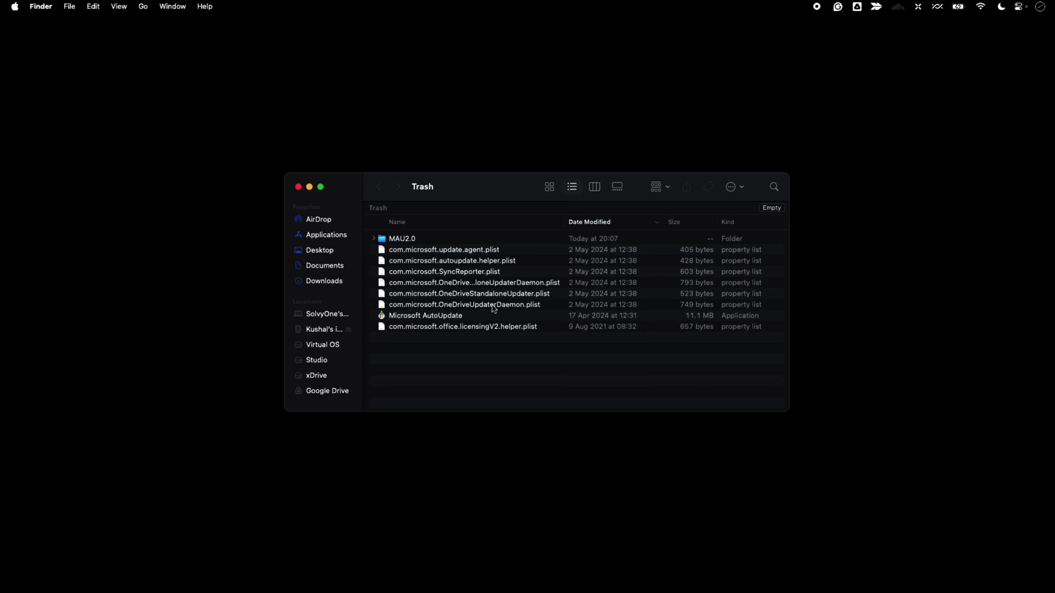
pyautogui.click(298, 186)
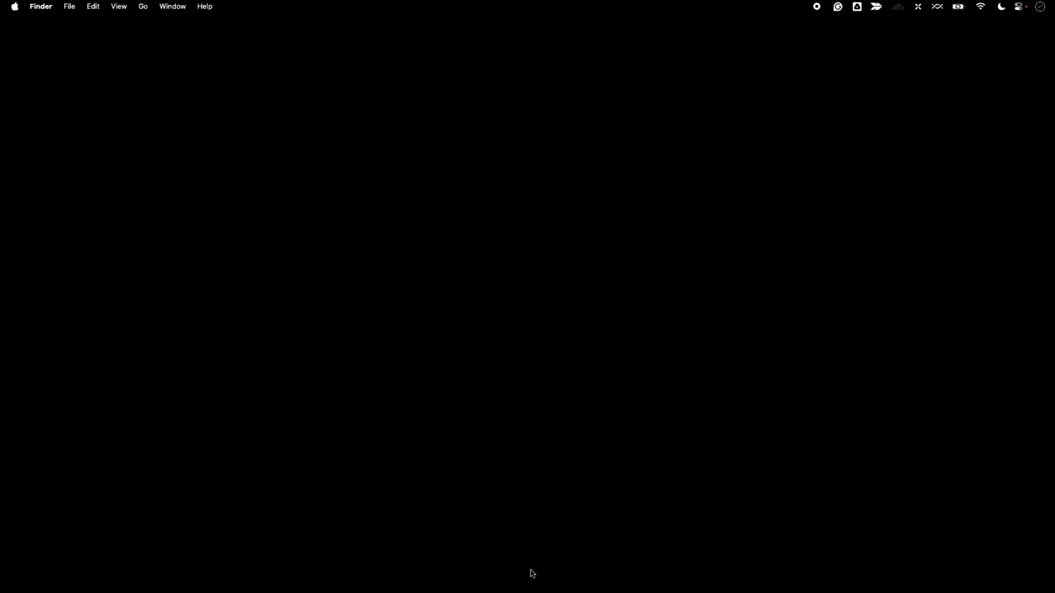